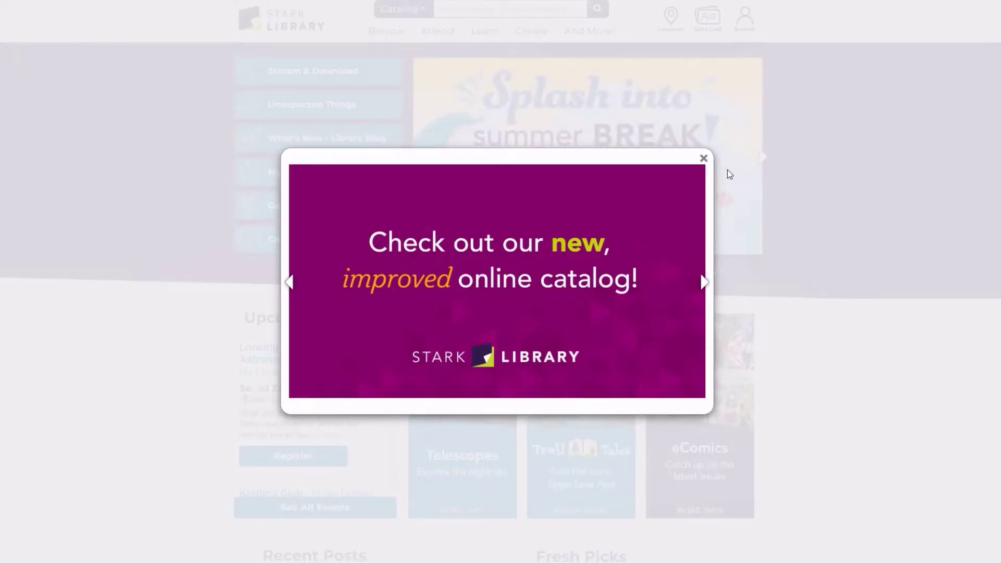
- Dismiss the new-catalog announcement and run a catalog search for 'harry potter'
left_click(704, 158)
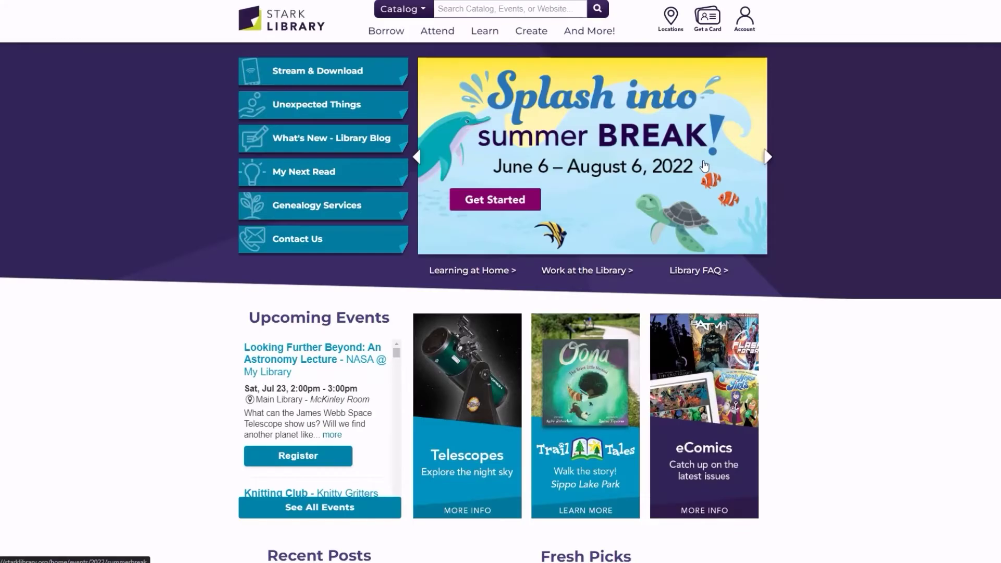
left_click(444, 6)
type("harr")
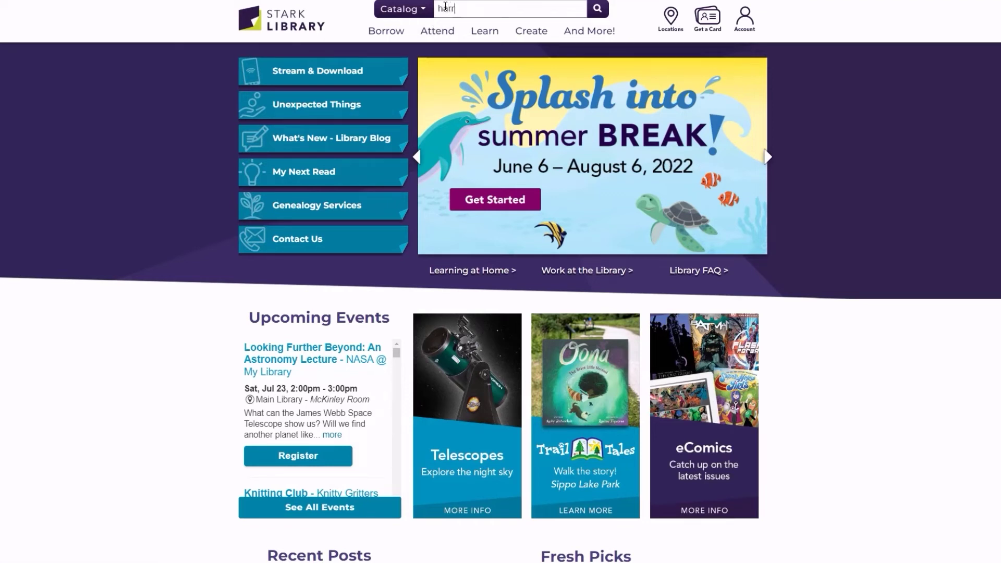
type("y potter")
key("Return")
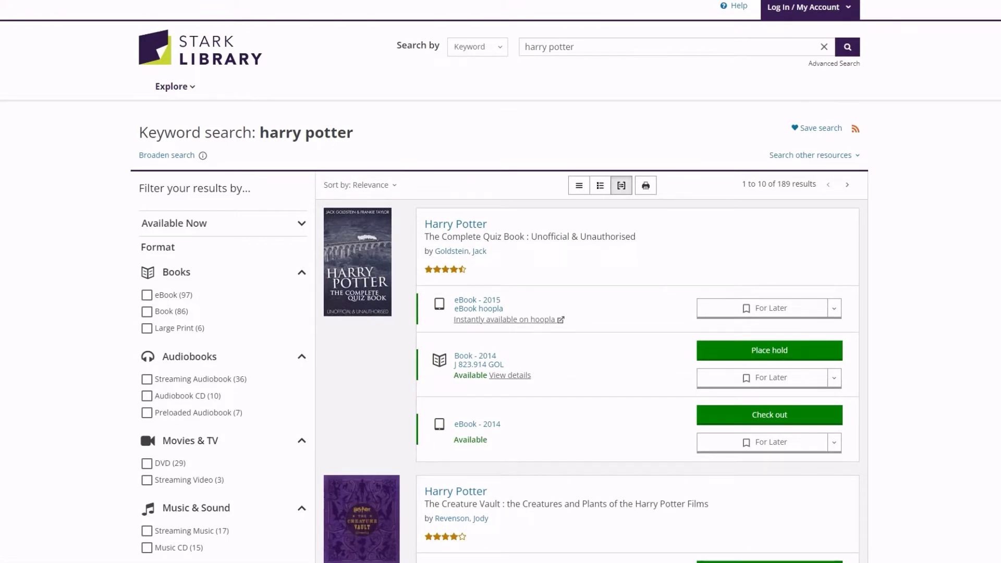
left_click(806, 7)
- Log in to the catalog with the saved library card number and account password
left_click(796, 40)
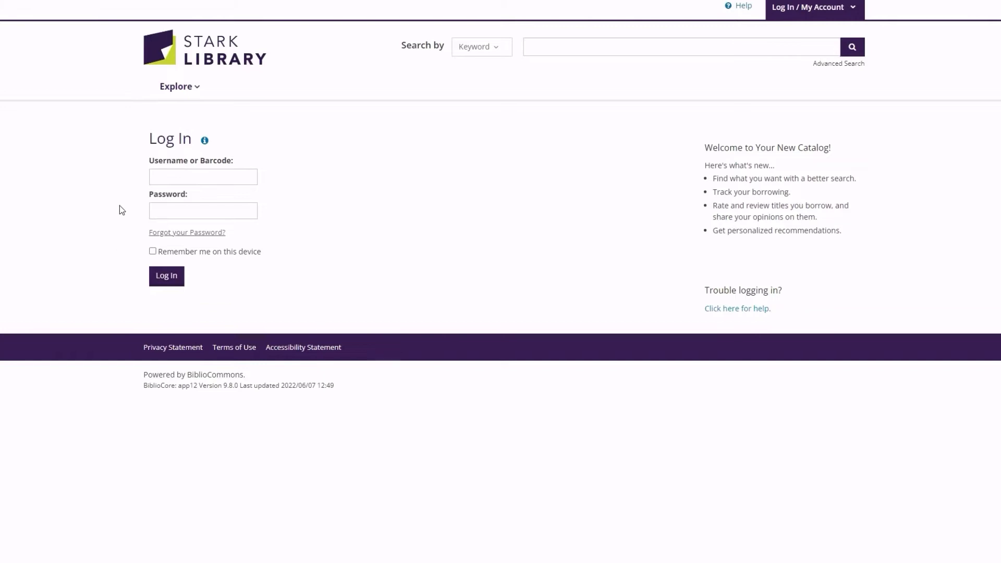
left_click(184, 179)
key("ctrl+v")
left_click(185, 212)
type("•")
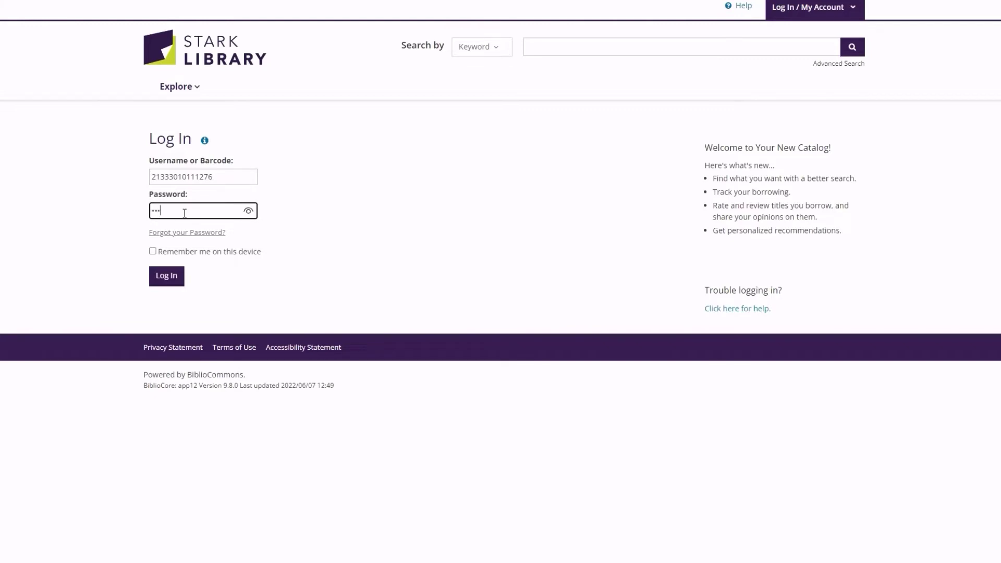
left_click(173, 281)
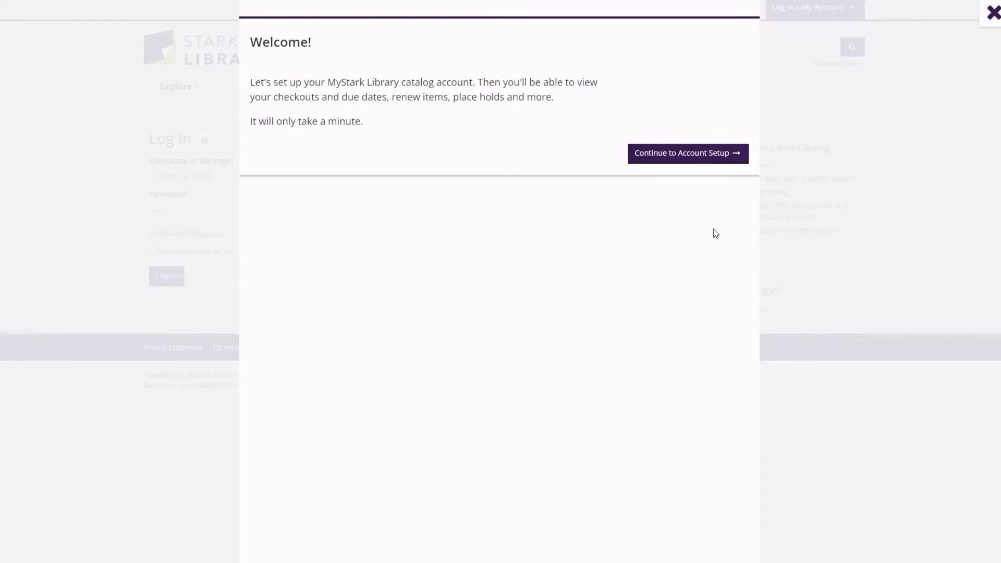
left_click(704, 159)
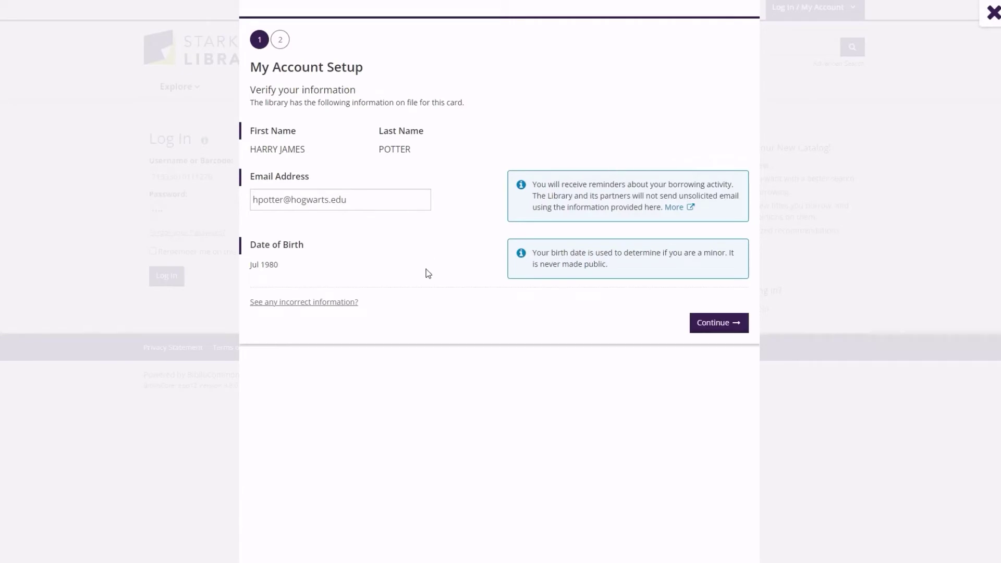
- Confirm the personal details, choose a username, accept the terms and complete account setup
left_click(724, 329)
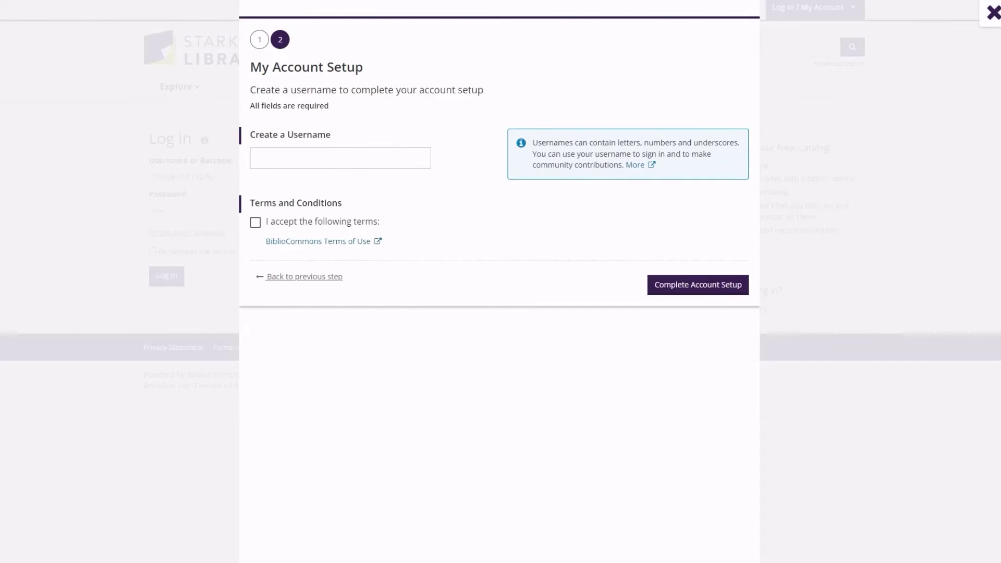
left_click(289, 152)
type("Im")
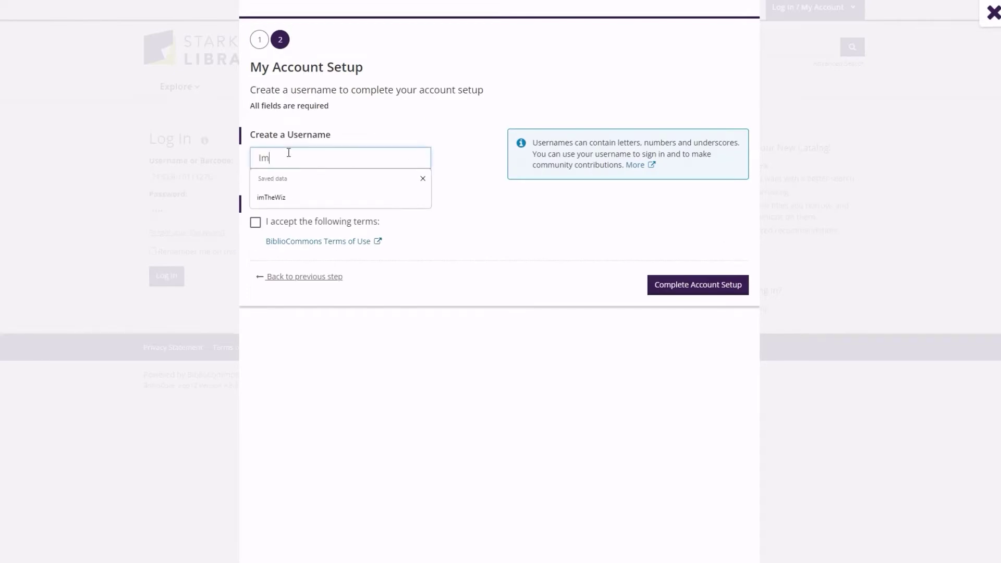
type("TheWiz")
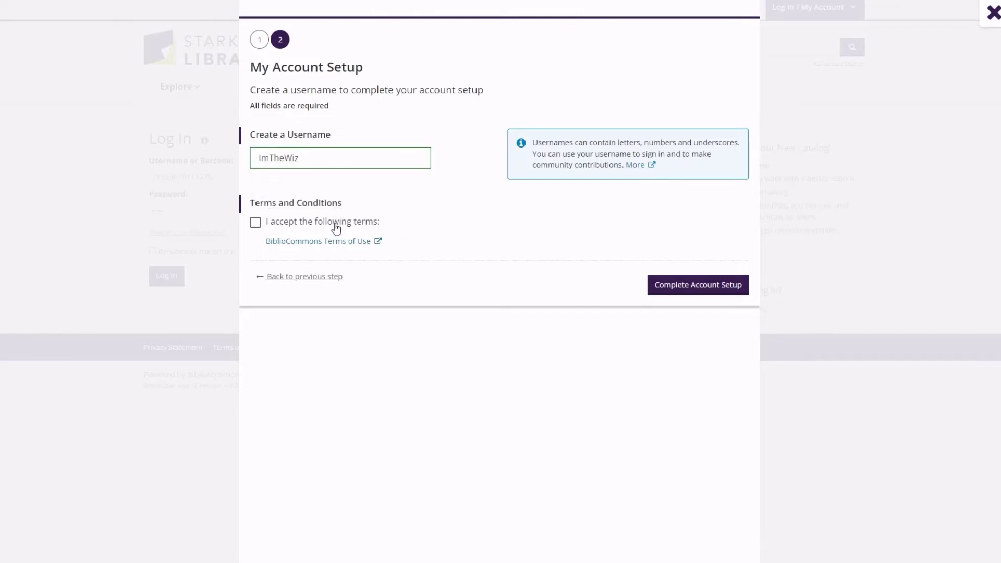
left_click(337, 228)
left_click(715, 293)
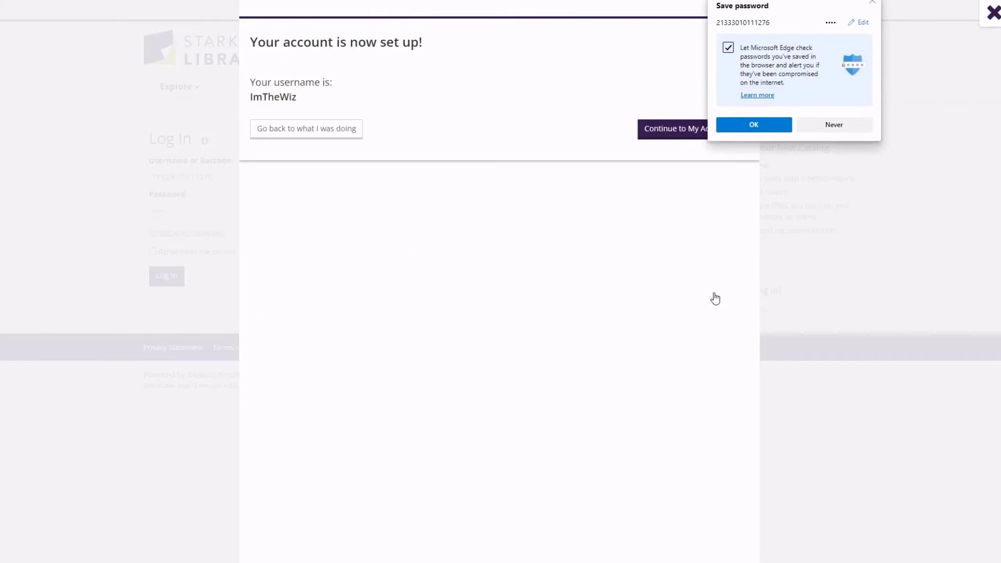
left_click(873, 2)
left_click(711, 133)
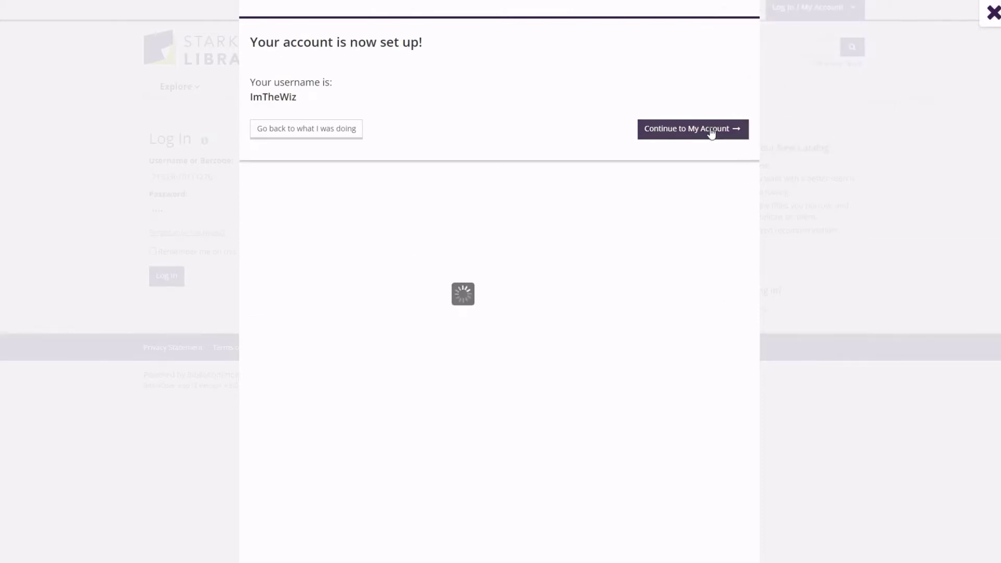
- Skip the remaining welcome settings via 'All Done? Explore Your New Catalog'
scroll(268, 320, "down", 2)
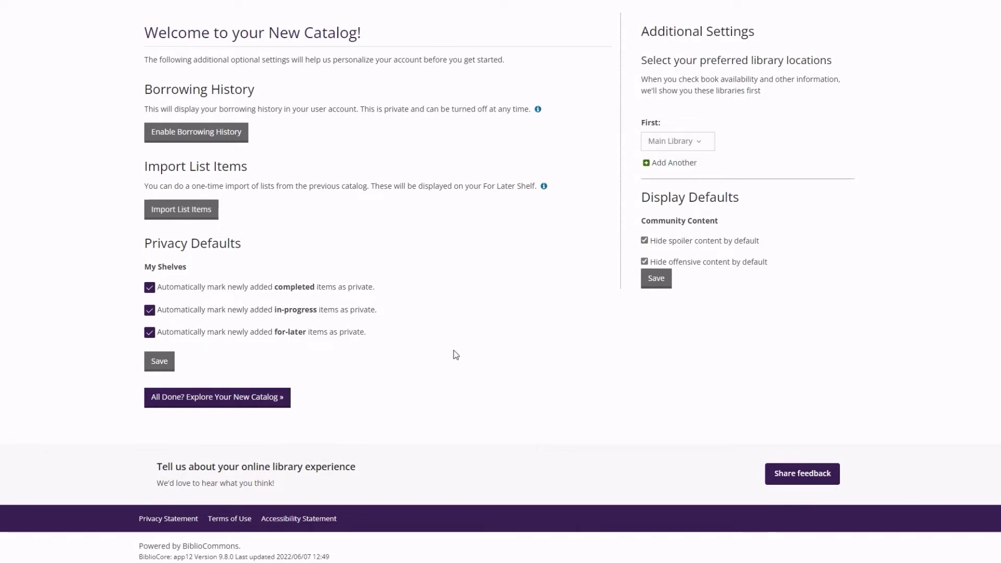
left_click(231, 399)
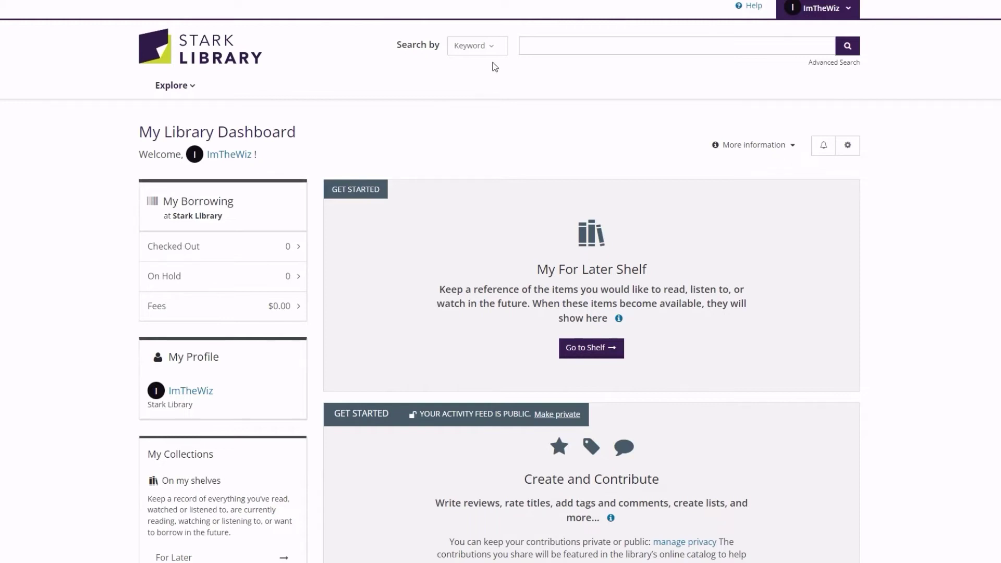
- Run a Keyword search for 'Harry potter' from the dashboard
left_click(491, 47)
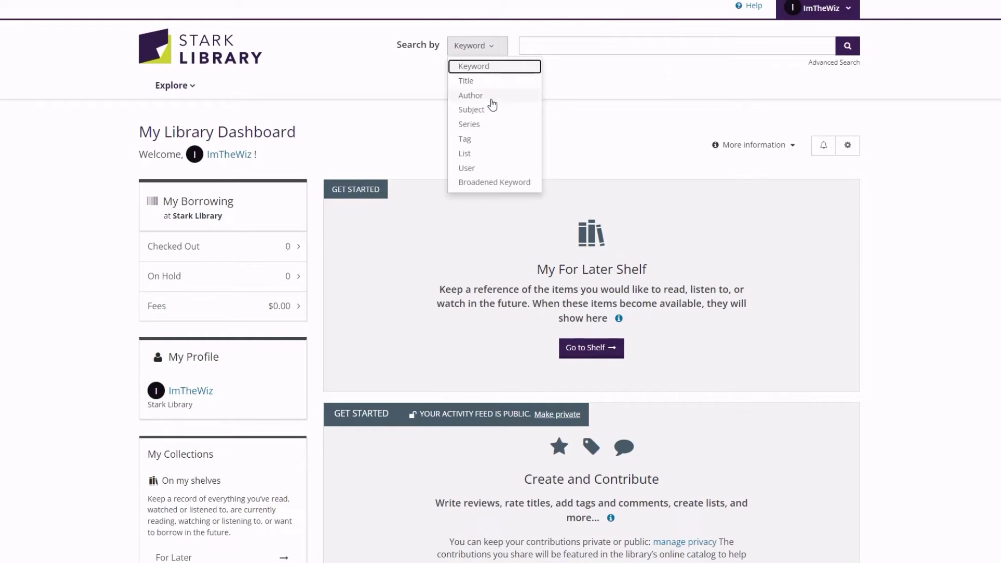
left_click(489, 68)
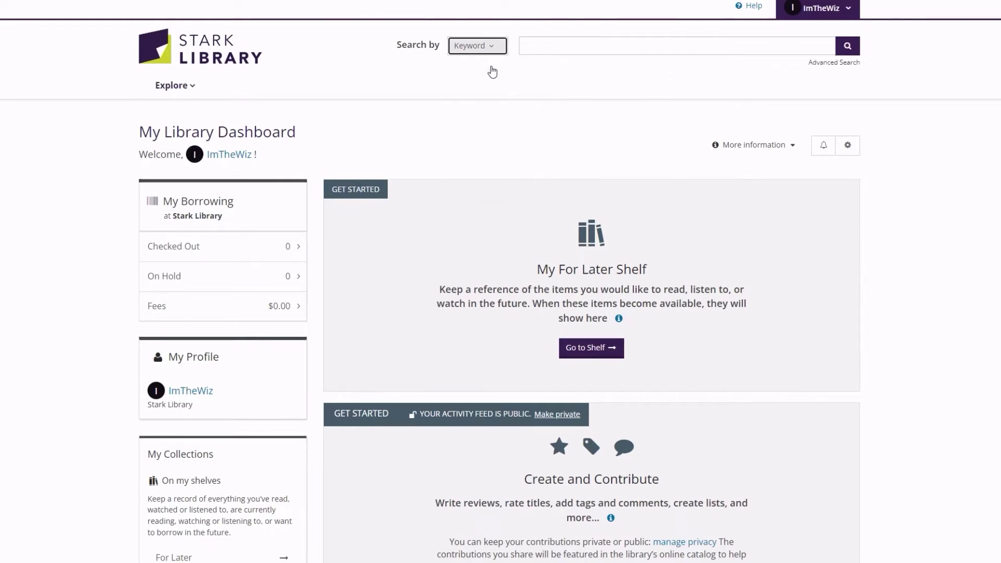
left_click(532, 48)
type("Ha")
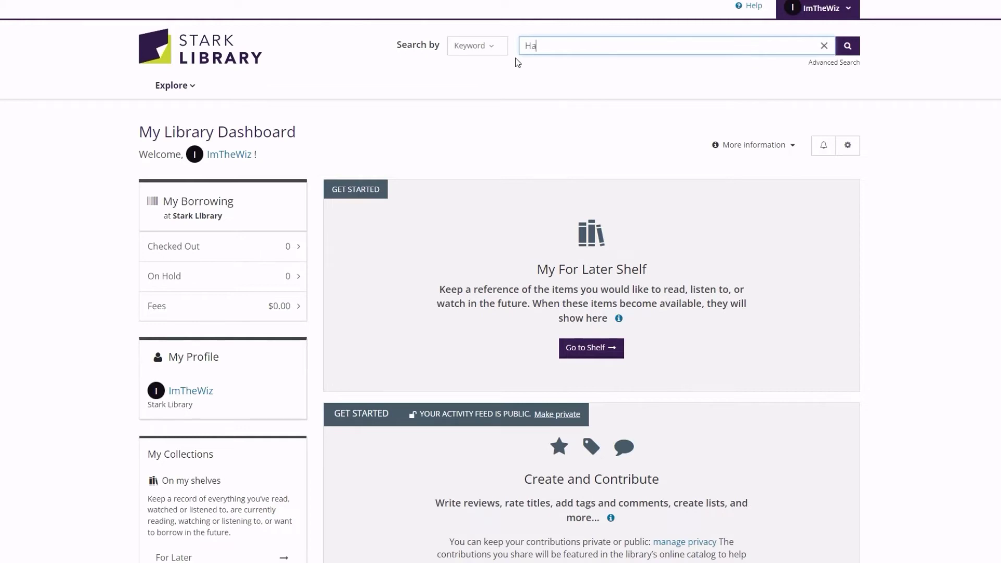
type("rry potter")
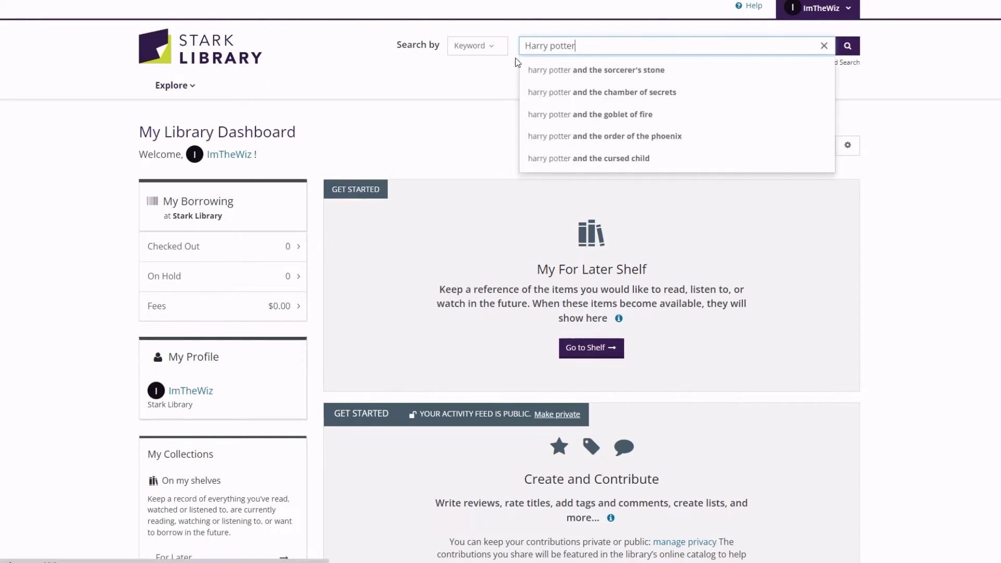
key("Return")
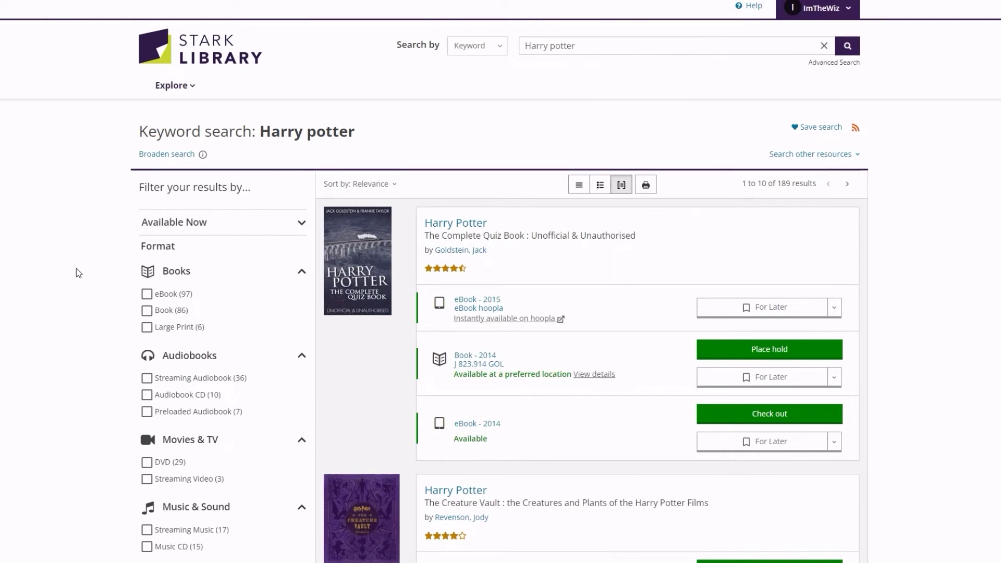
- Filter the Harry potter results to books available now at Main Library
scroll(105, 283, "down", 2)
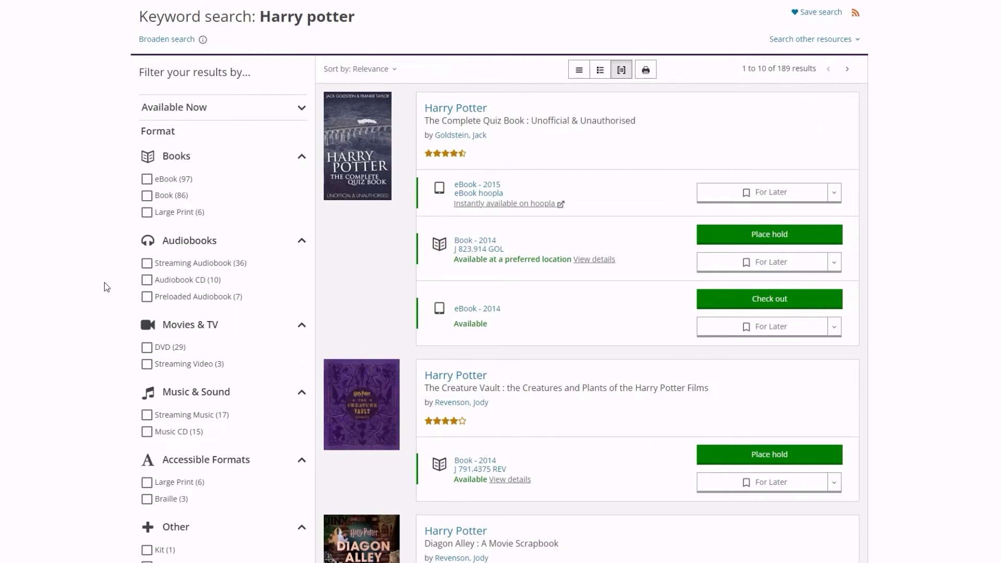
scroll(105, 282, "down", 2)
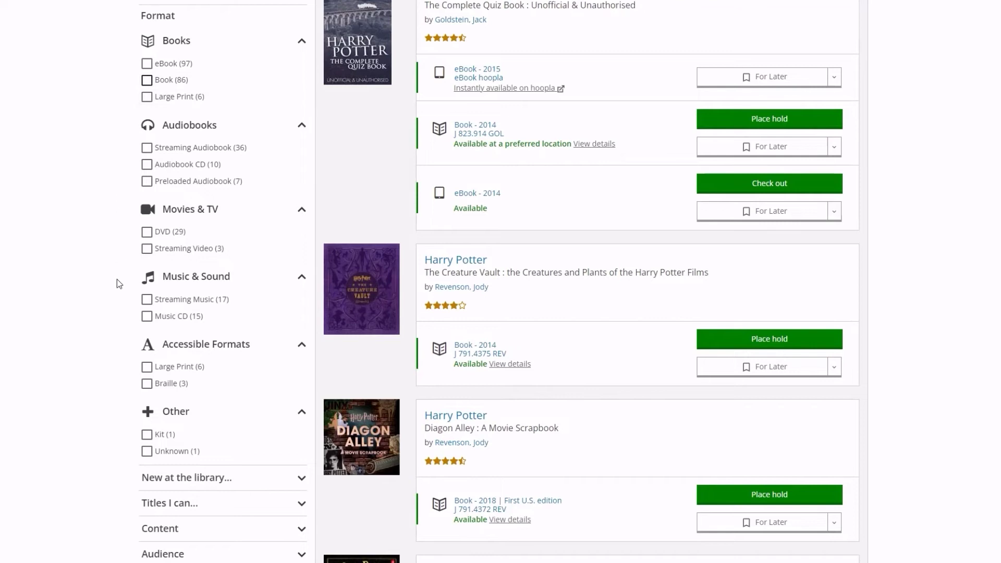
key("space")
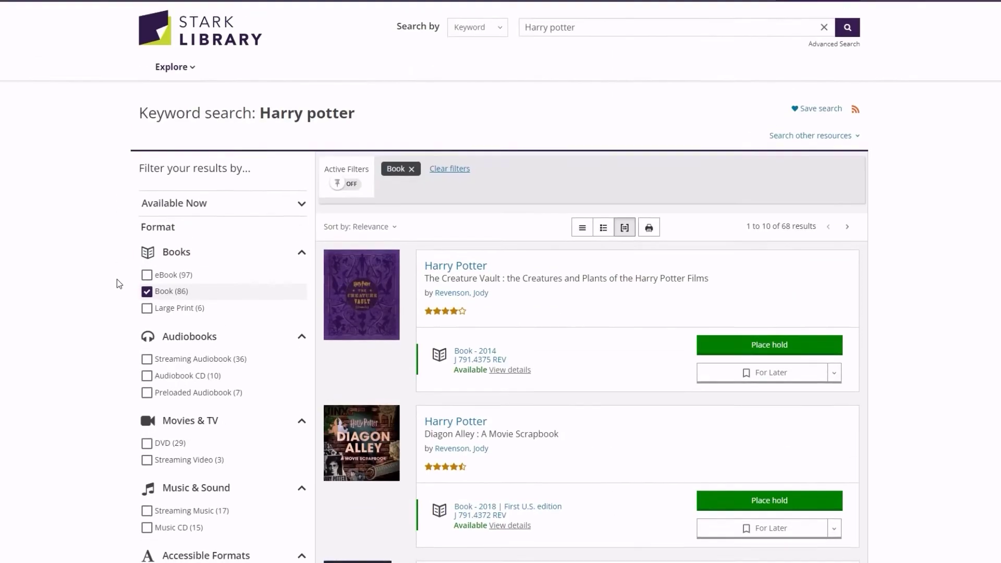
left_click(221, 229)
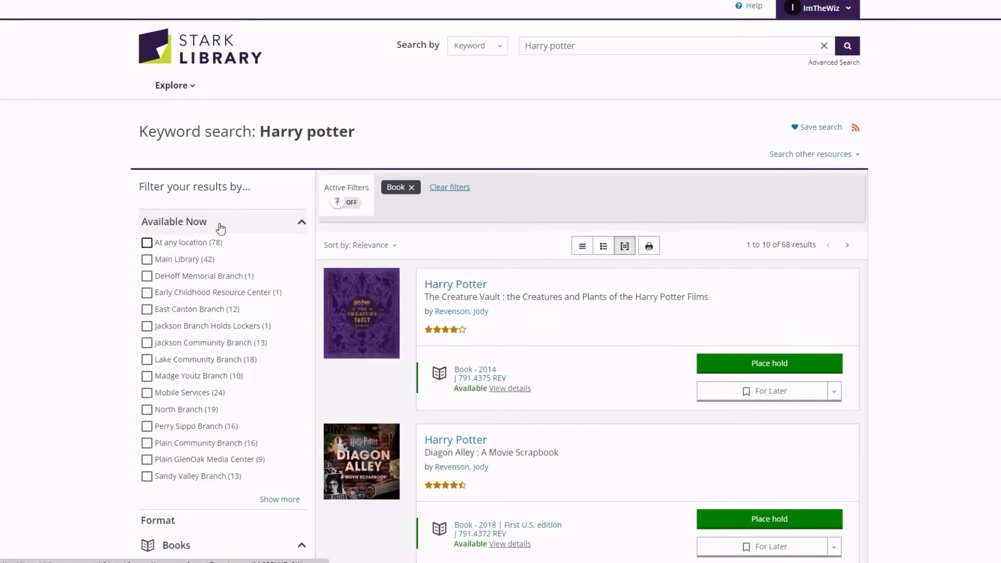
left_click(181, 260)
- Add the Juvenile Literature genre filter, then clear filters and pin the active filters on
scroll(151, 329, "down", 9)
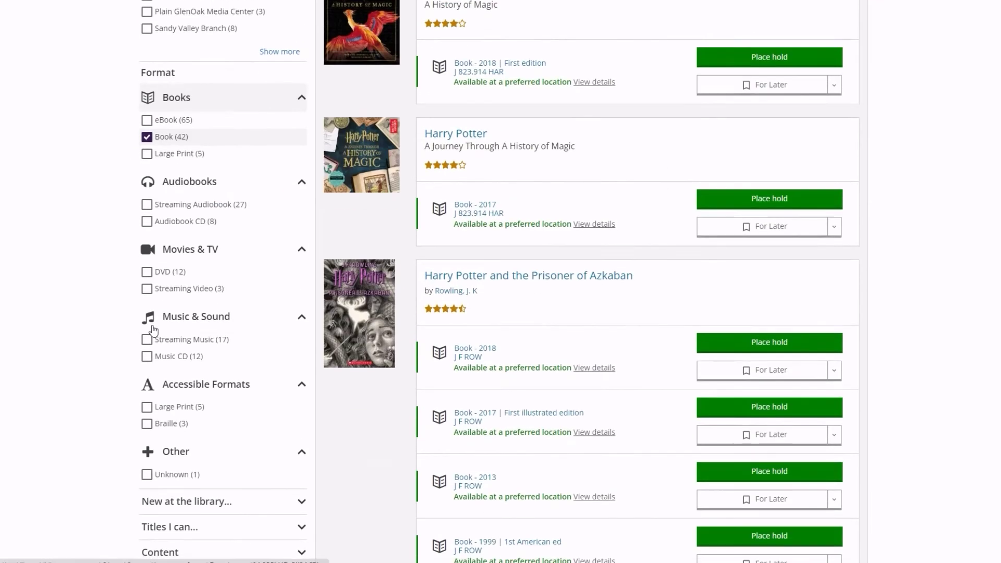
scroll(153, 330, "down", 4)
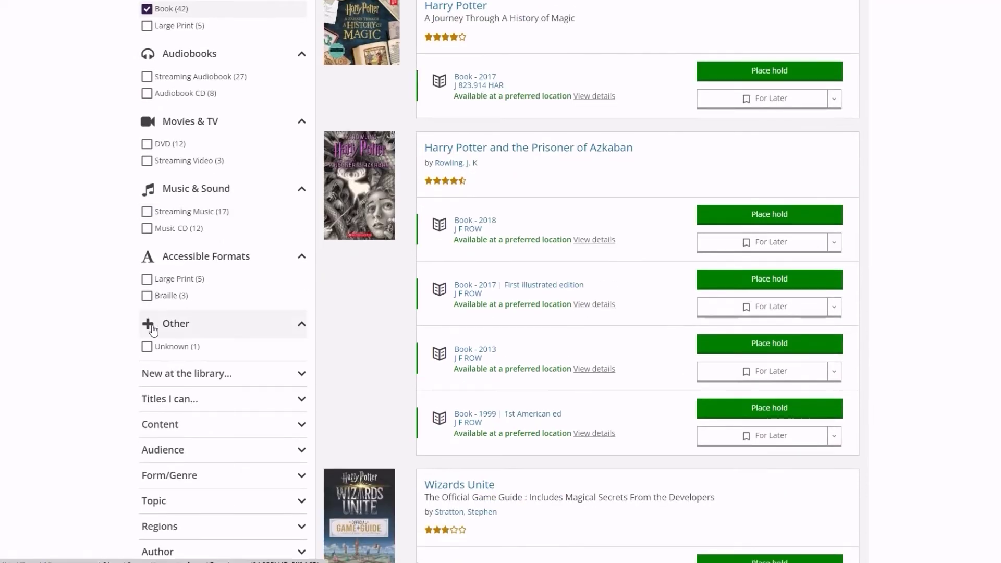
left_click(175, 361)
scroll(180, 365, "down", 2)
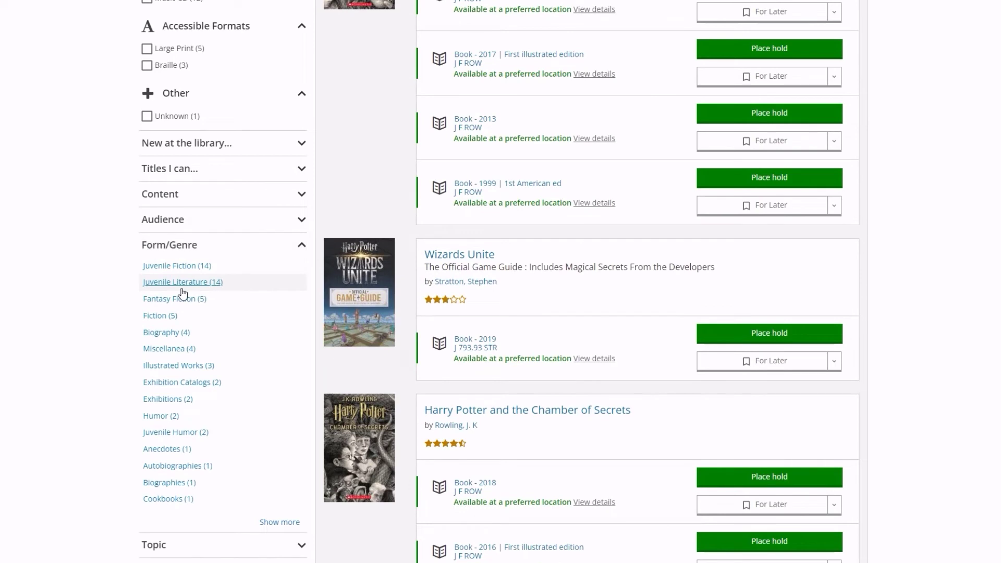
left_click(182, 287)
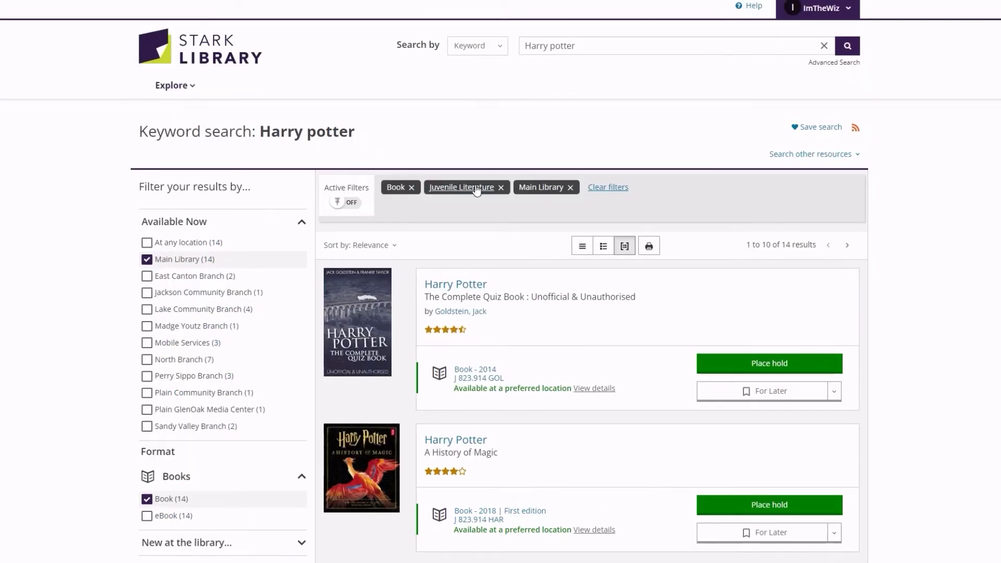
left_click(616, 193)
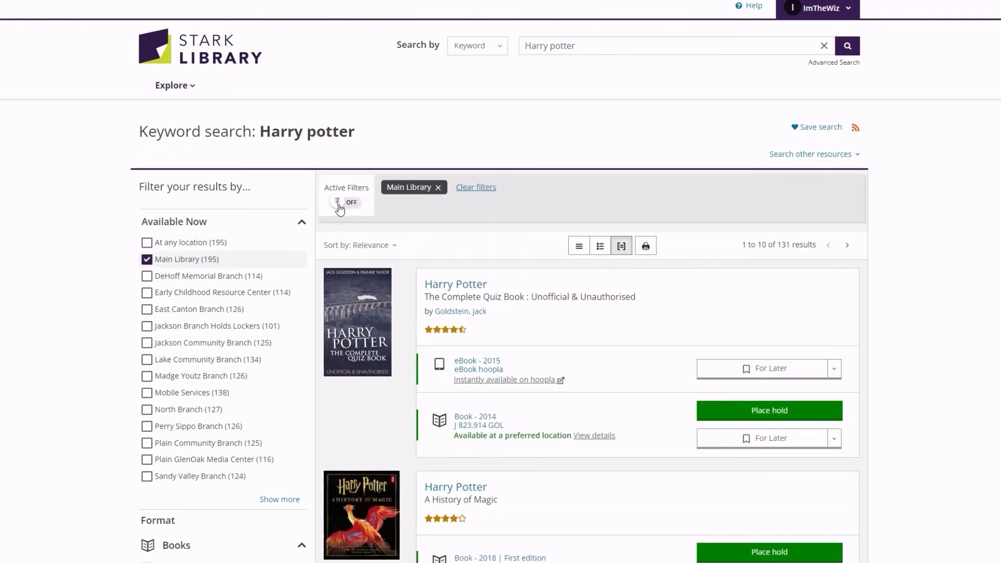
left_click(339, 205)
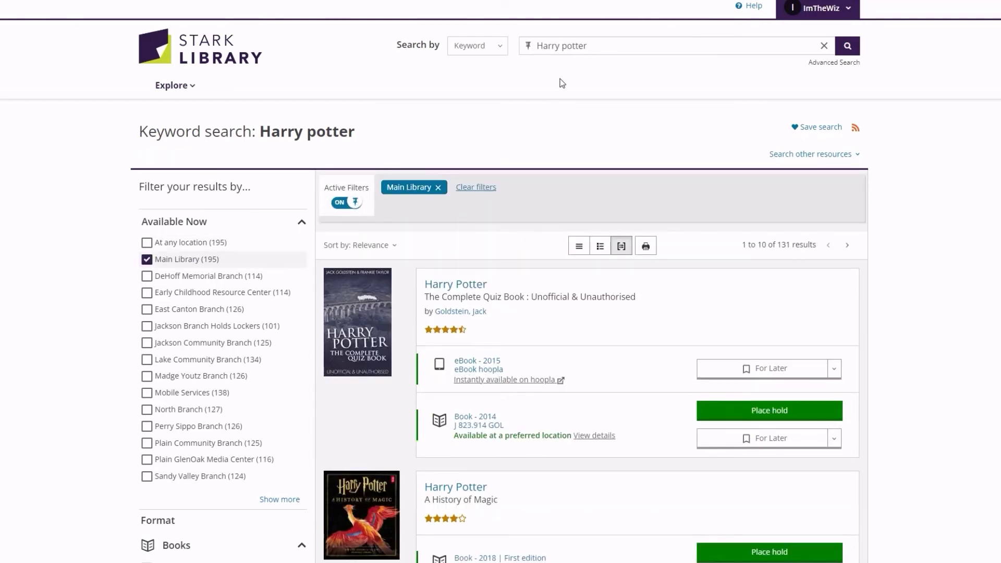
- Replace the search with 'Percy Jackson' and open The Last Olympian graphic novel's details
triple_click(578, 46)
type("P")
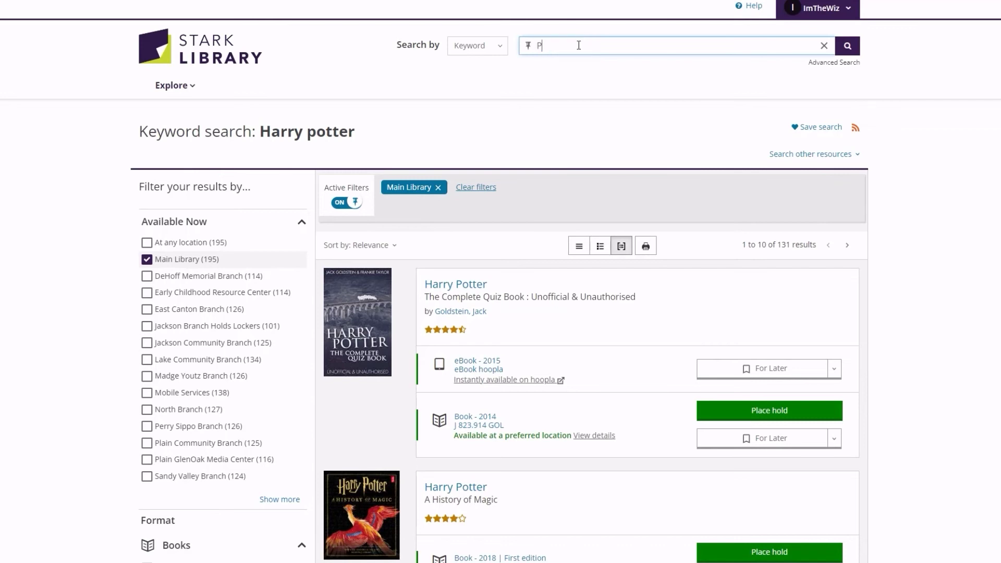
type("ercy Jackson")
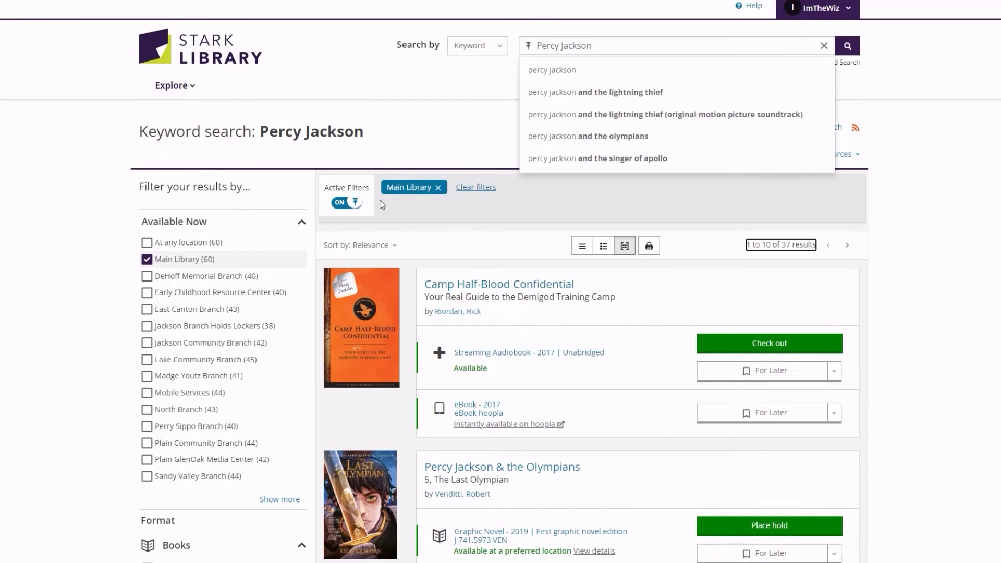
scroll(554, 290, "down", 4)
scroll(555, 290, "down", 8)
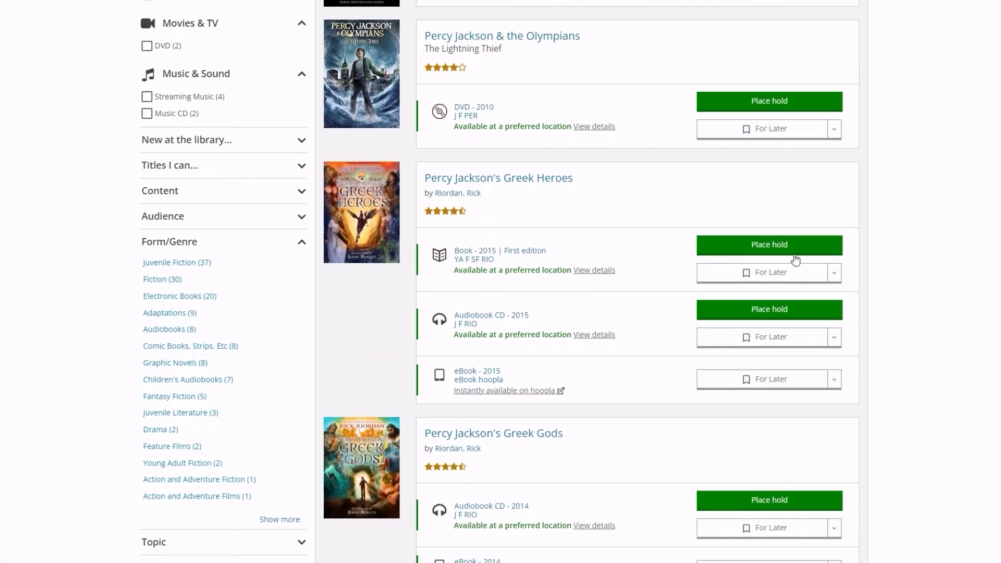
scroll(859, 207, "up", 2)
scroll(859, 207, "up", 7)
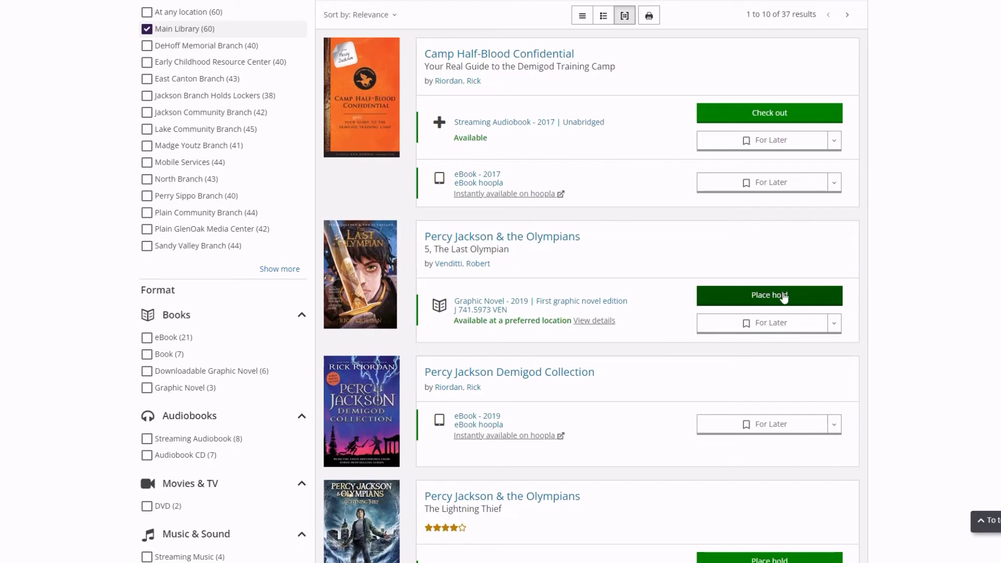
left_click(565, 245)
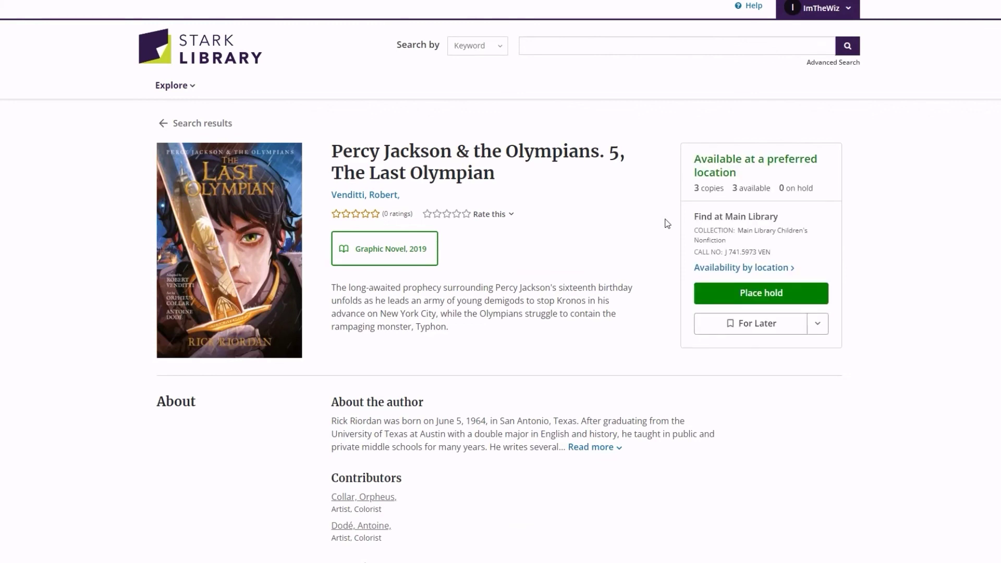
- Save The Last Olympian to the For Later shelf and go to My Library Dashboard
left_click(766, 329)
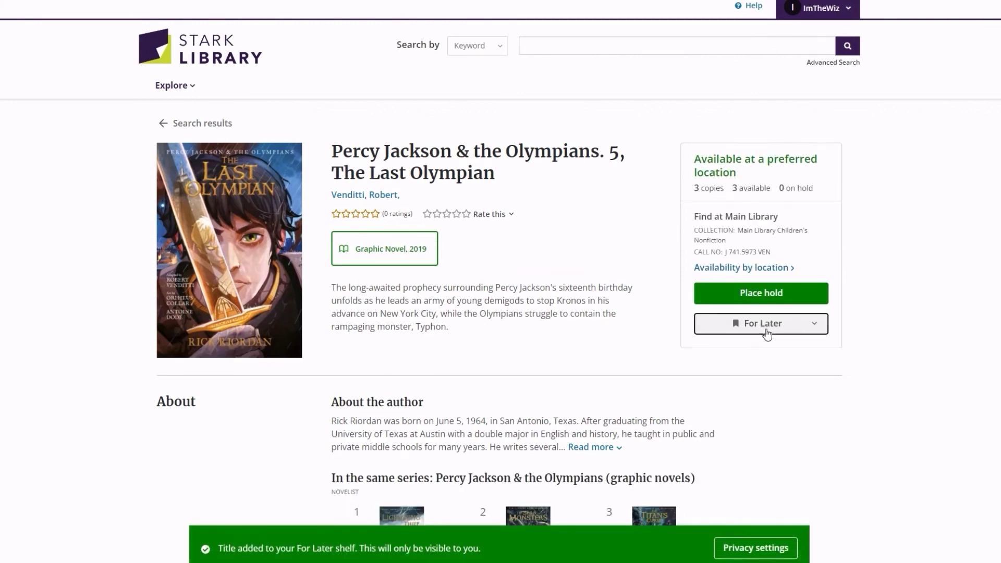
left_click(822, 20)
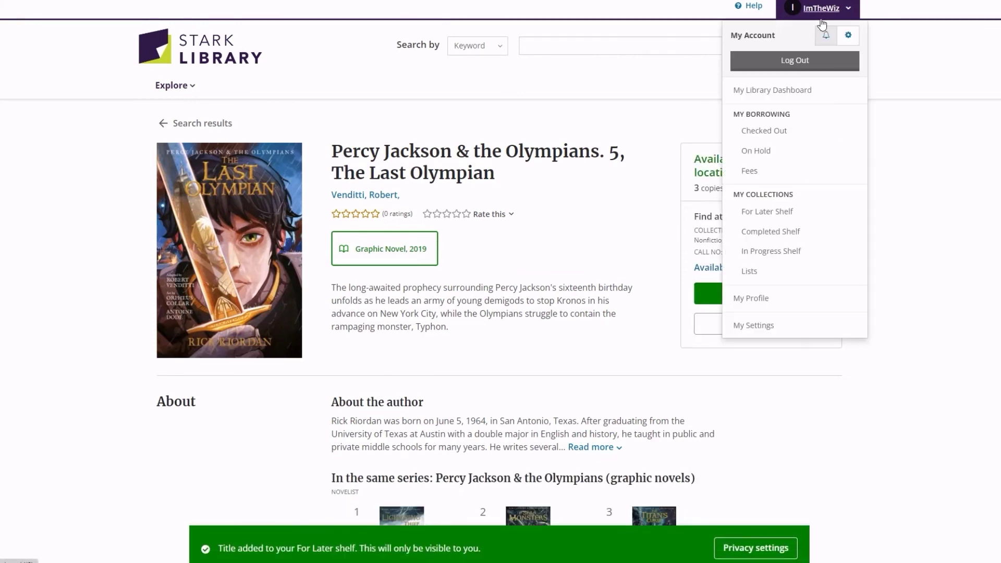
left_click(793, 93)
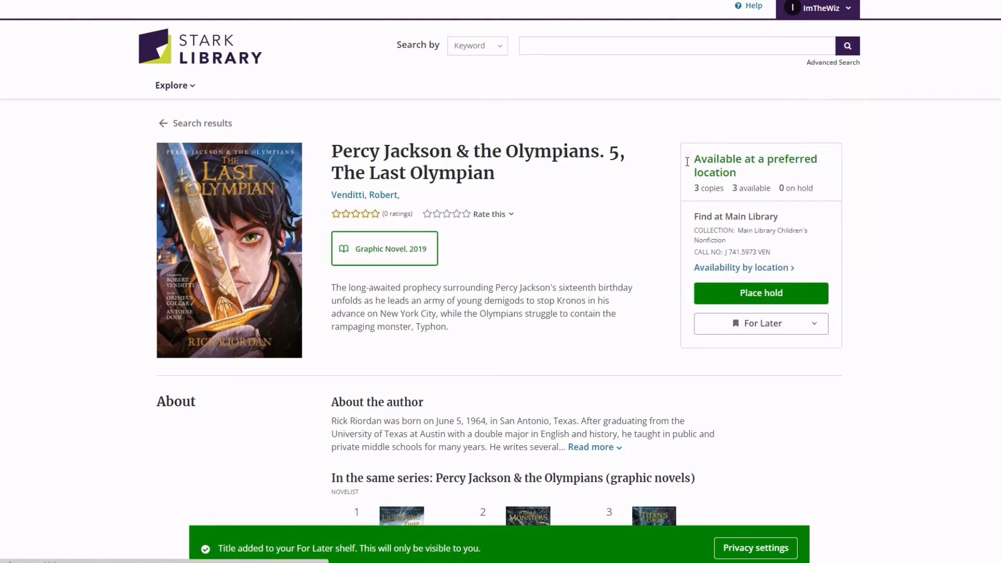
scroll(546, 289, "down", 2)
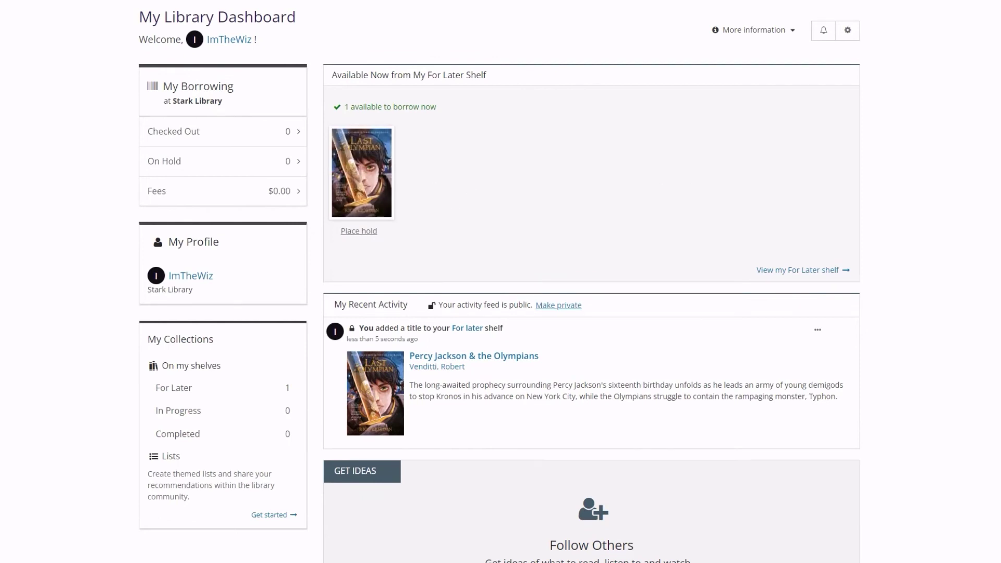
scroll(661, 244, "up", 2)
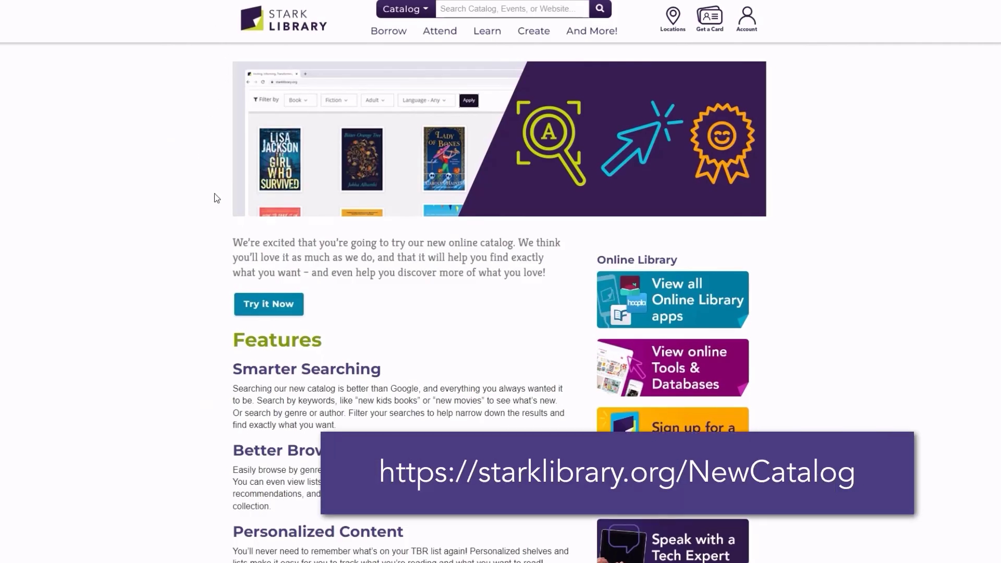
- Follow the 'Let us know' link under Questions and Feedback on the NewCatalog page
scroll(215, 198, "down", 10)
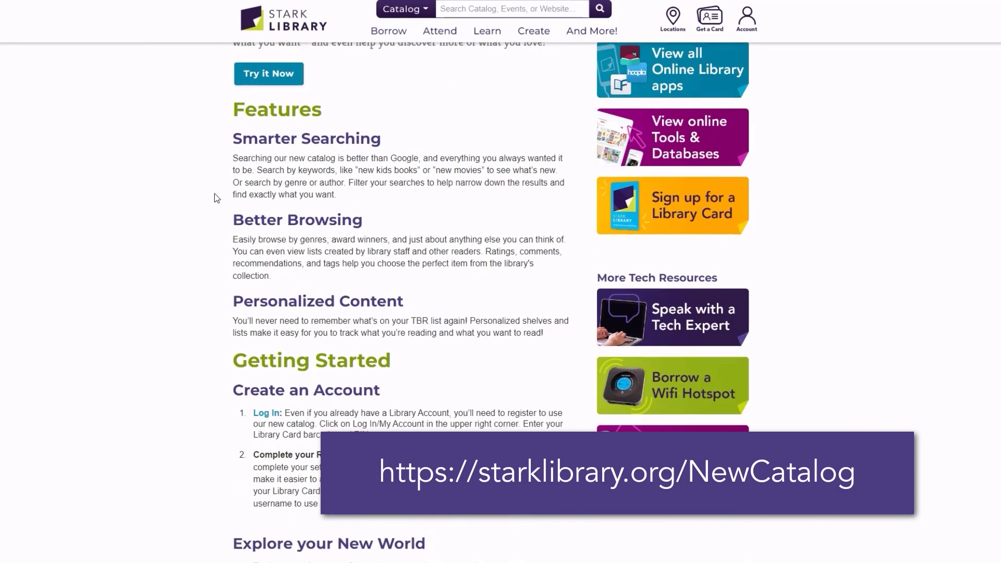
scroll(215, 199, "down", 10)
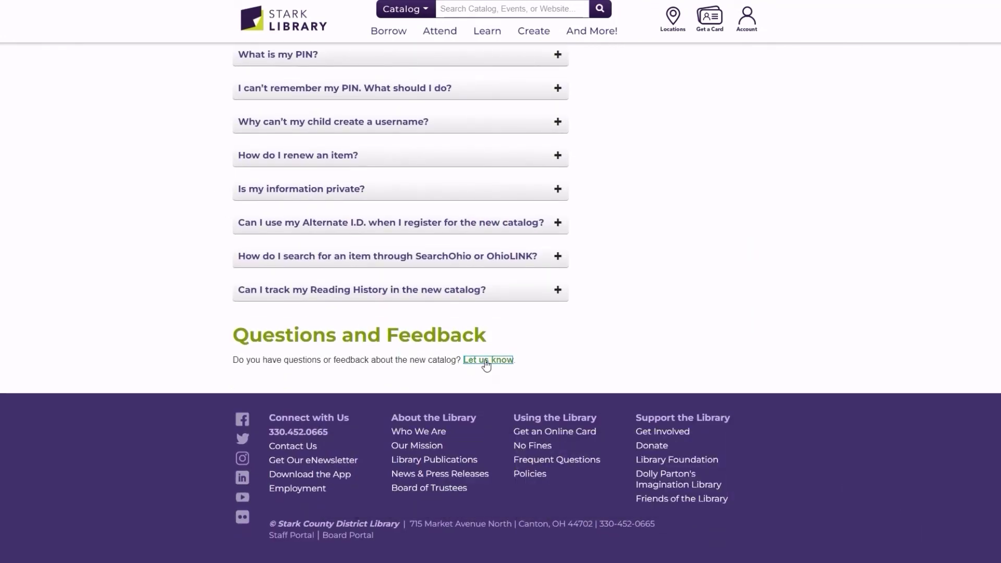
left_click(485, 361)
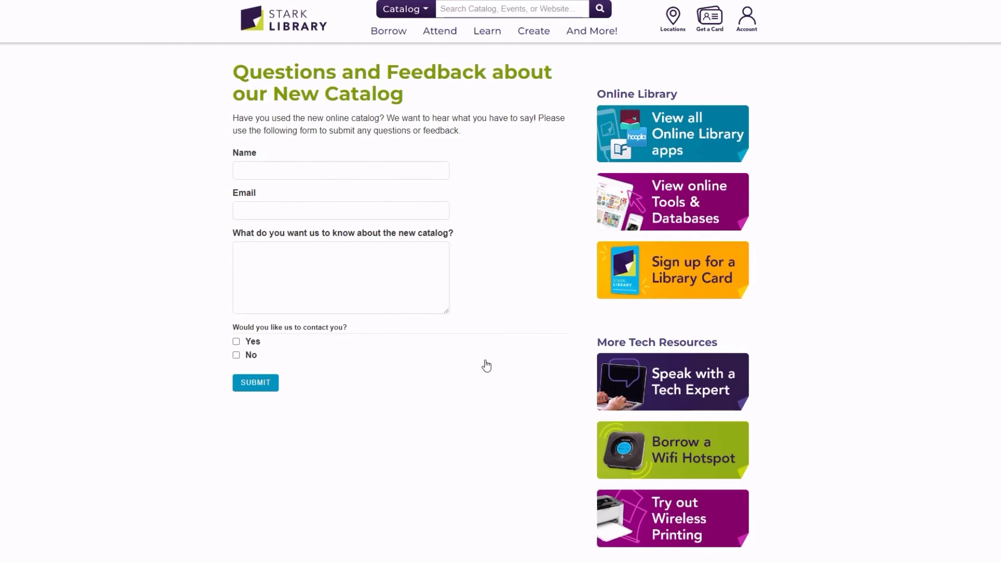